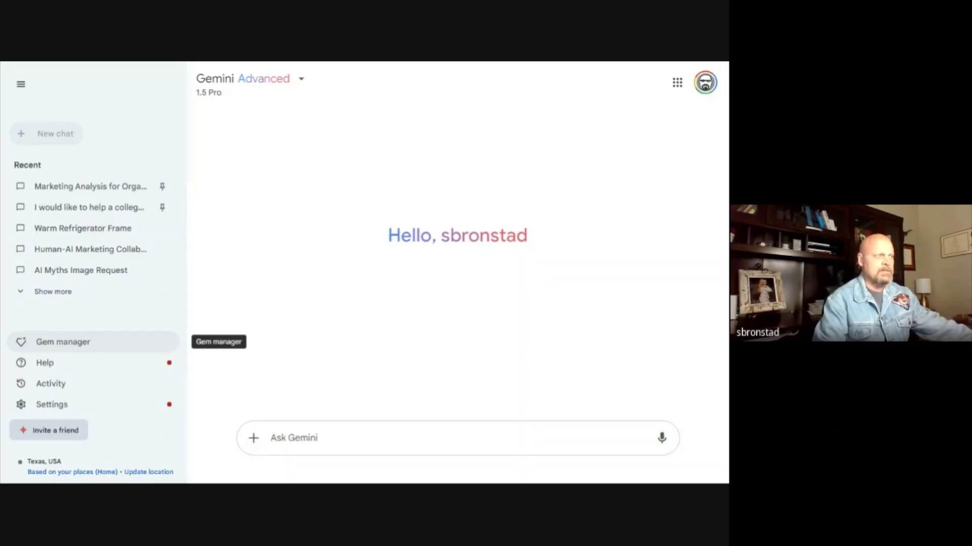
Open the Gem manager and edit the Web Marketing Assessment Gem.
click(68, 344)
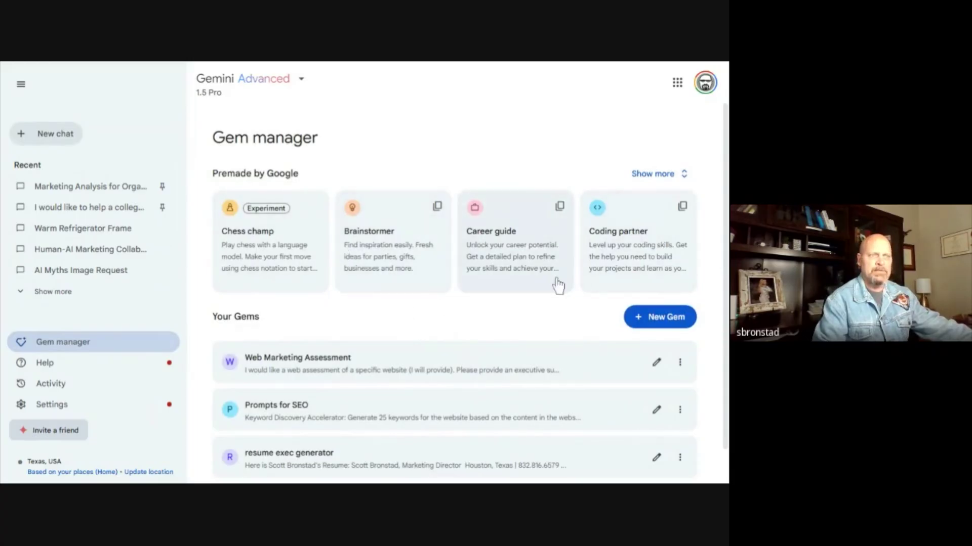
scroll(557, 286, down, 1)
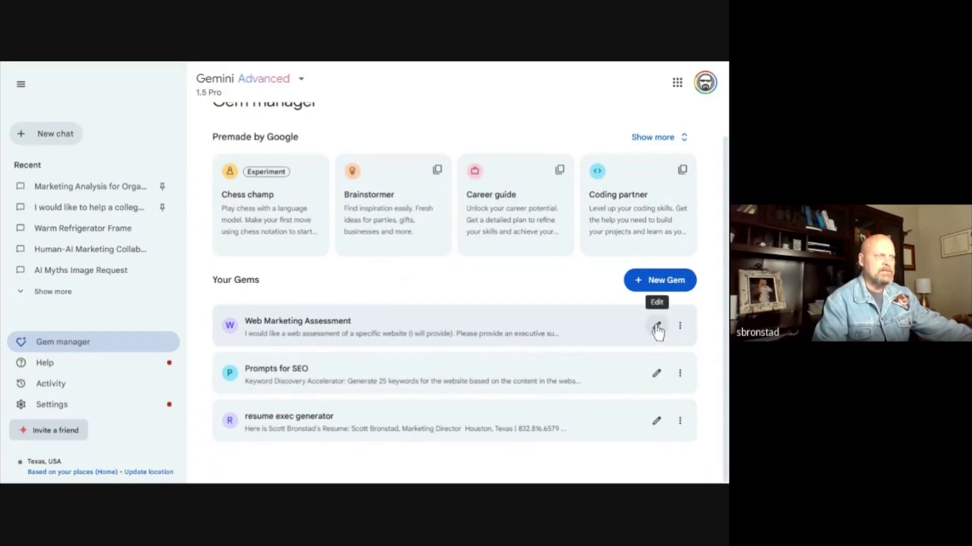
click(657, 328)
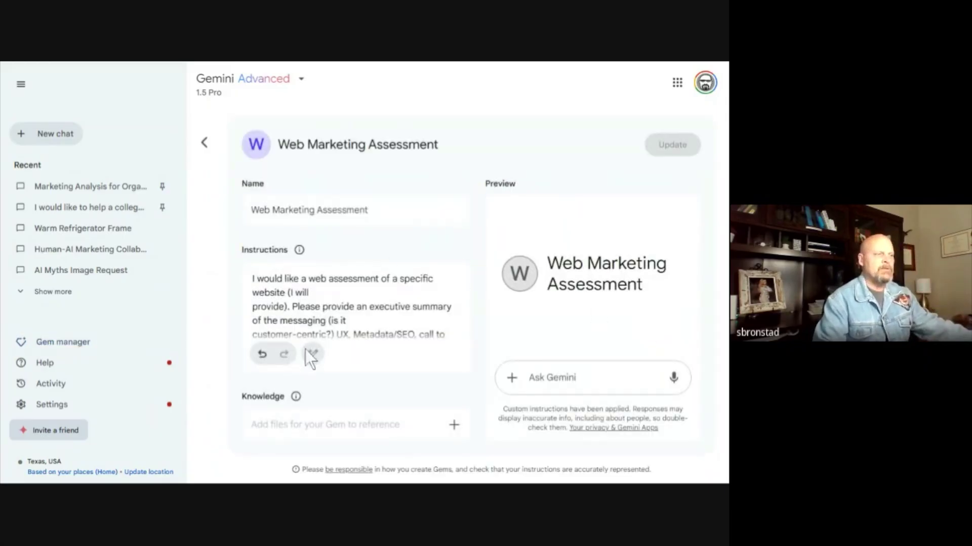
Expand the Gem's Instructions field and read through the full instruction text.
click(308, 292)
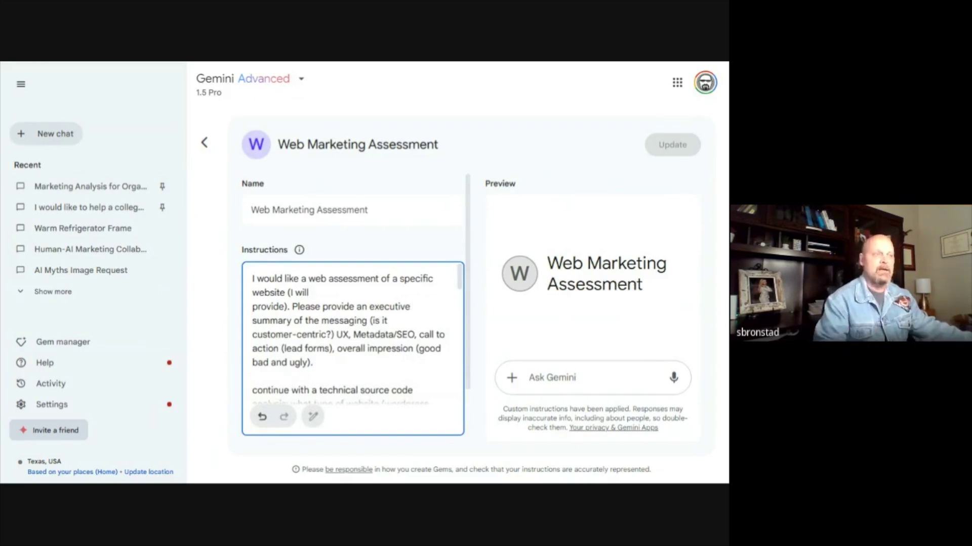
scroll(348, 333, down, 3)
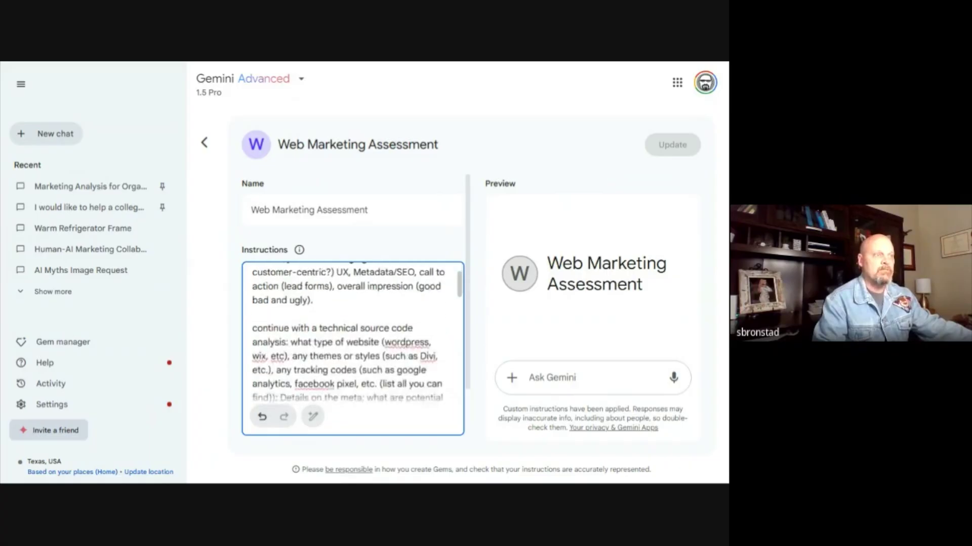
scroll(349, 333, up, 3)
scroll(348, 329, up, 1)
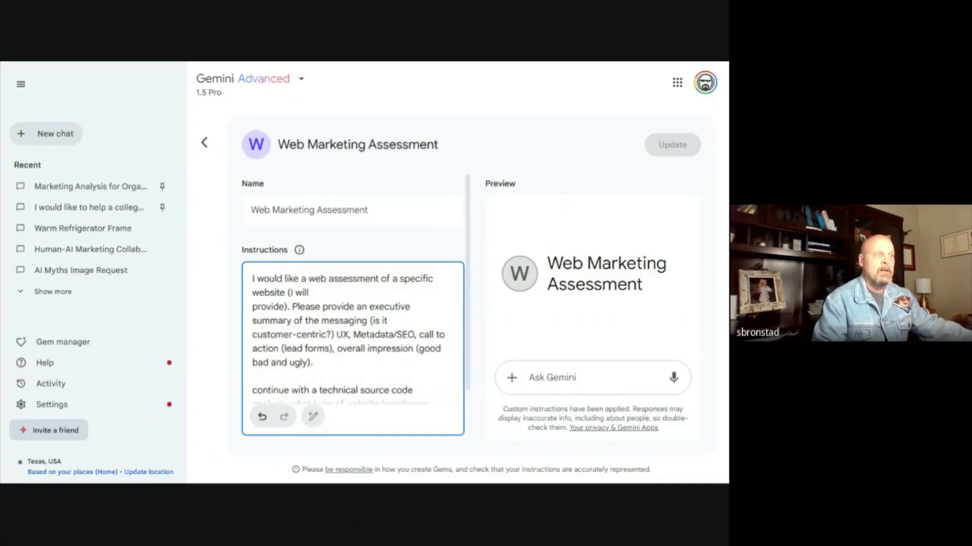
click(308, 292)
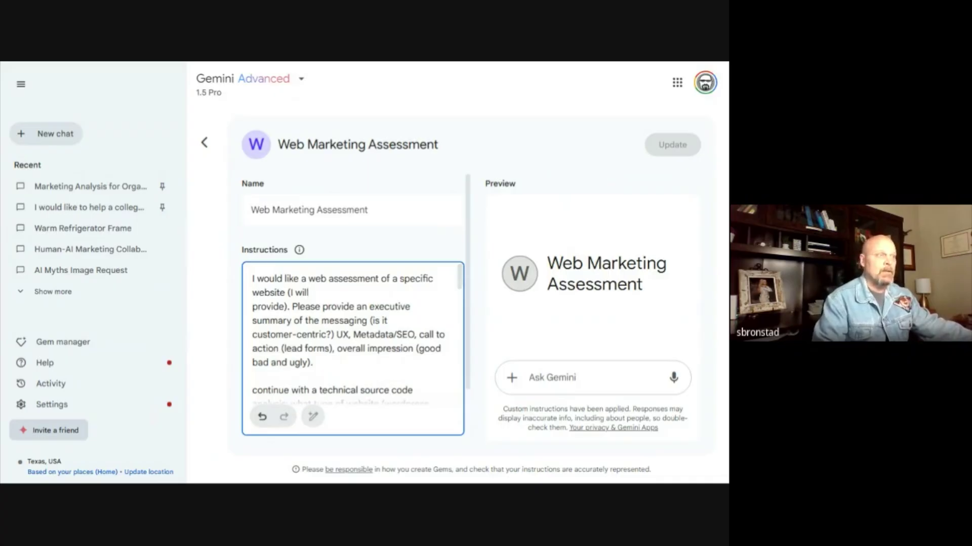
scroll(353, 334, down, 10)
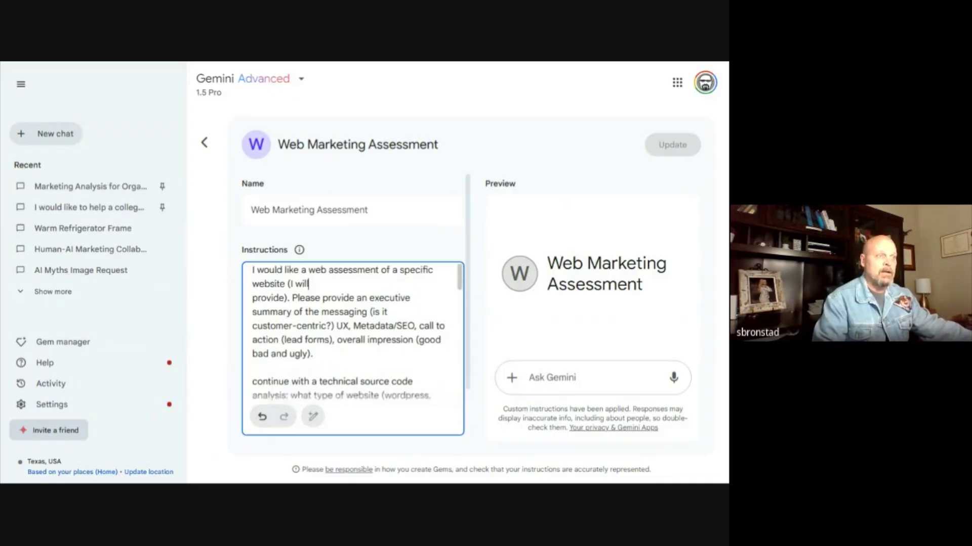
scroll(353, 335, down, 5)
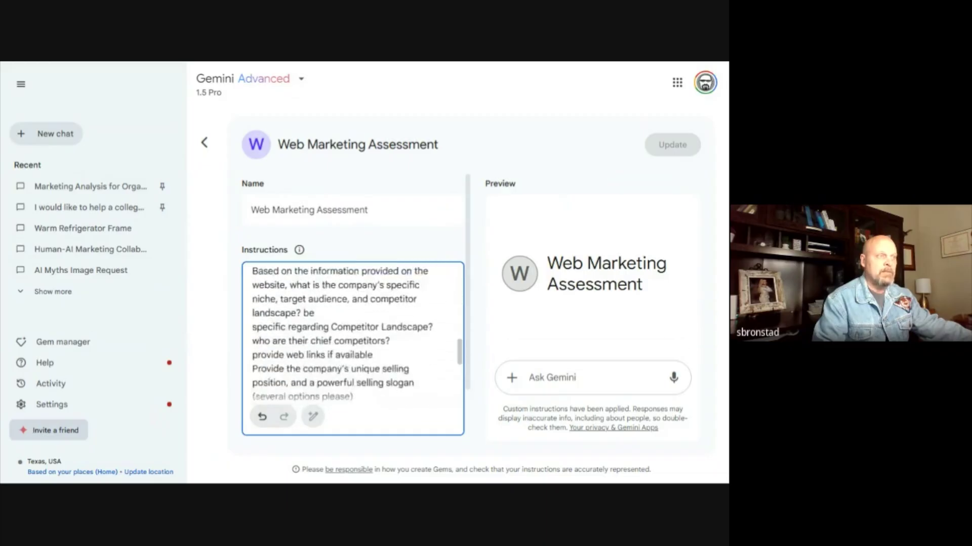
scroll(352, 334, down, 1)
scroll(353, 334, up, 8)
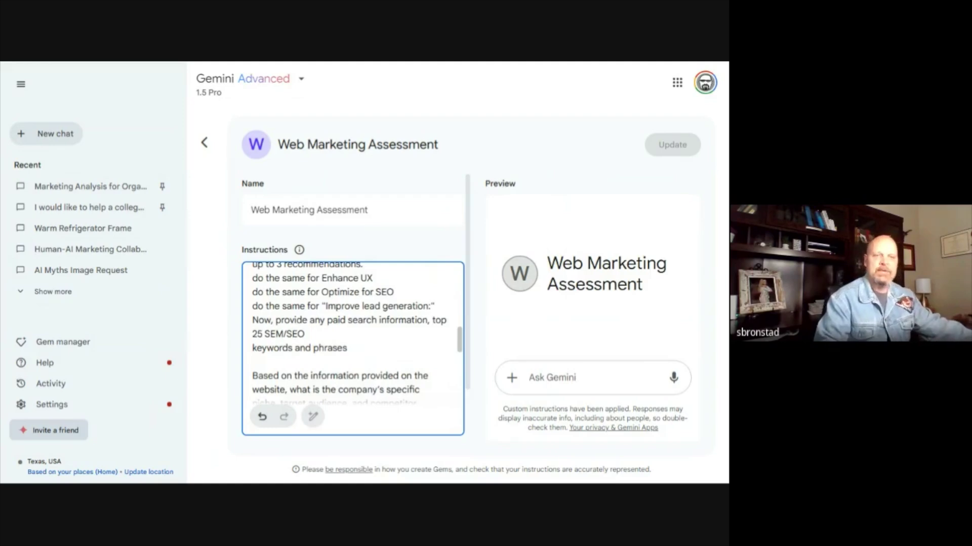
click(374, 246)
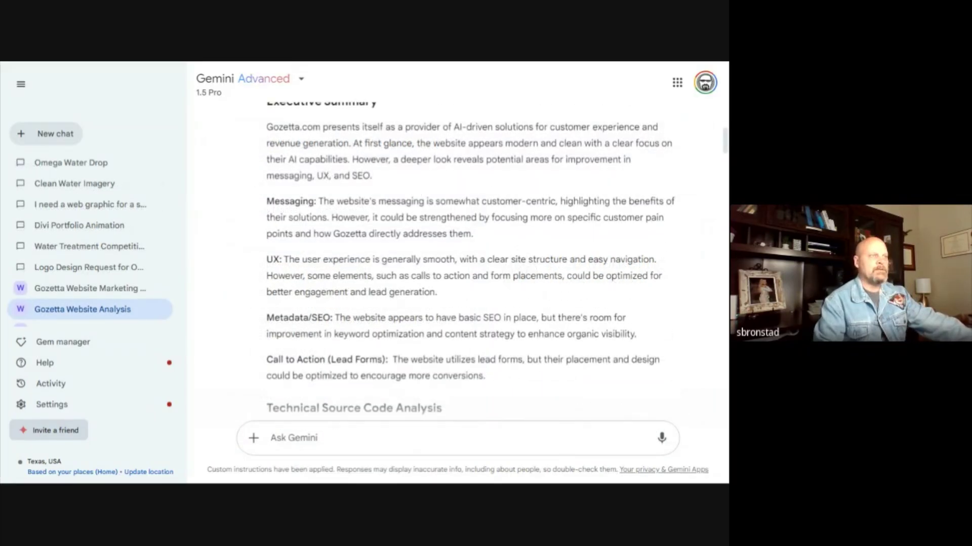
Read the Gozetta Website Analysis assessment response down to its Conclusion section.
scroll(474, 263, down, 4)
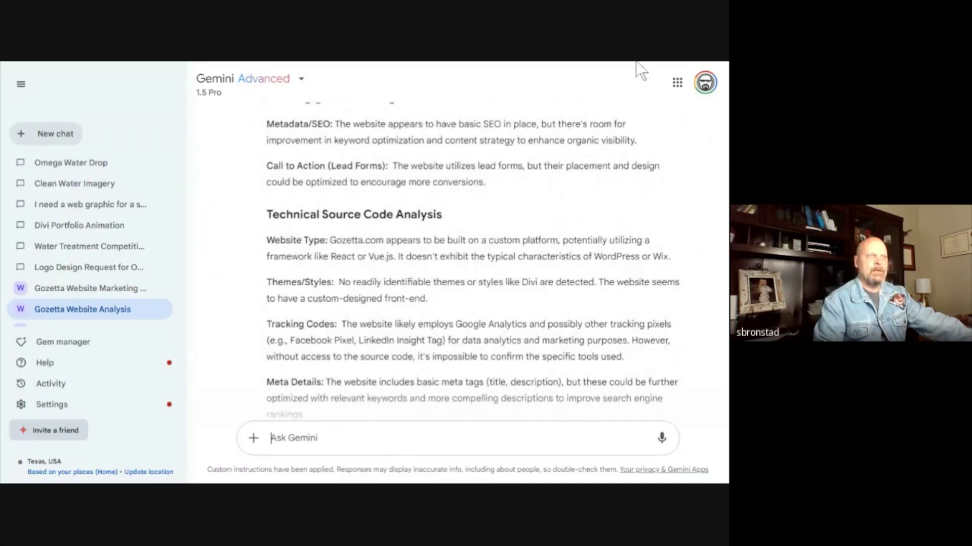
scroll(635, 278, down, 15)
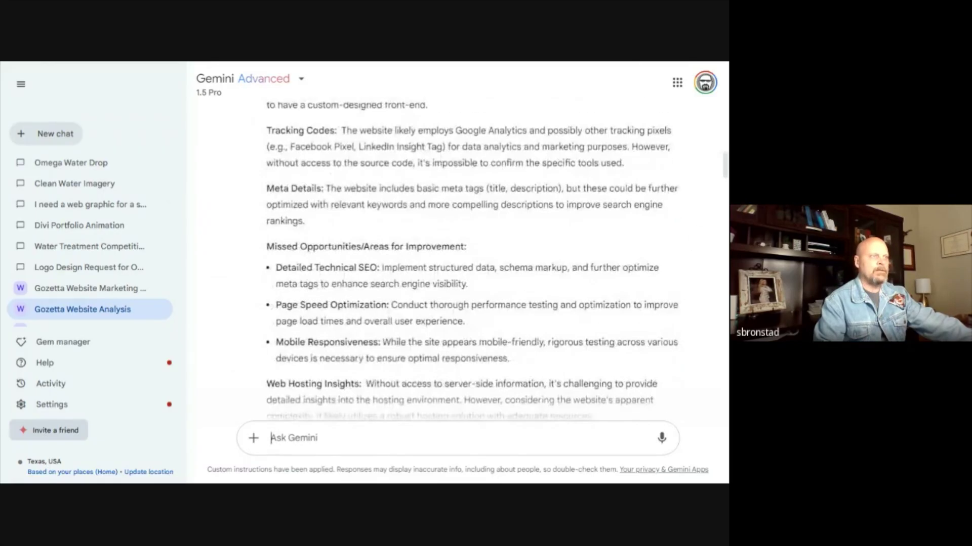
scroll(631, 276, down, 10)
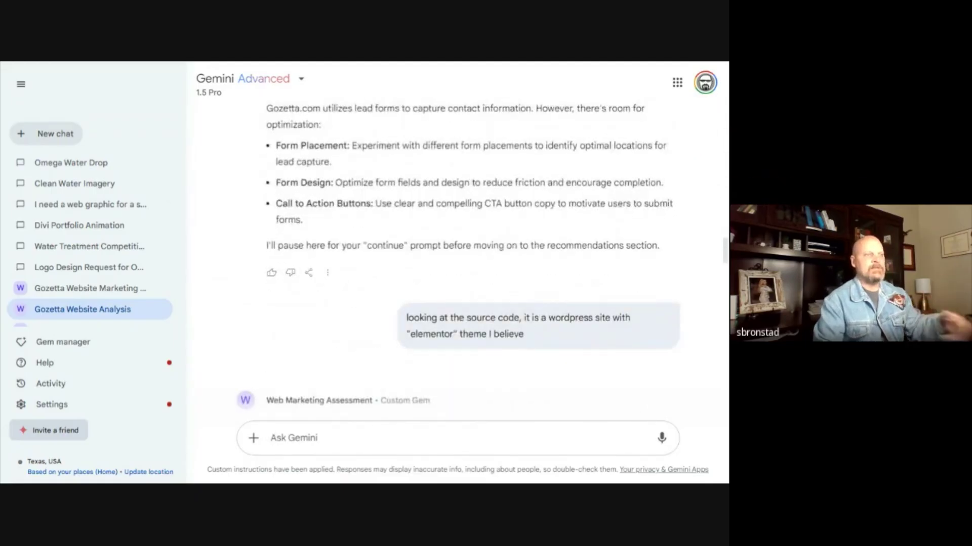
scroll(514, 306, down, 4)
scroll(513, 306, up, 4)
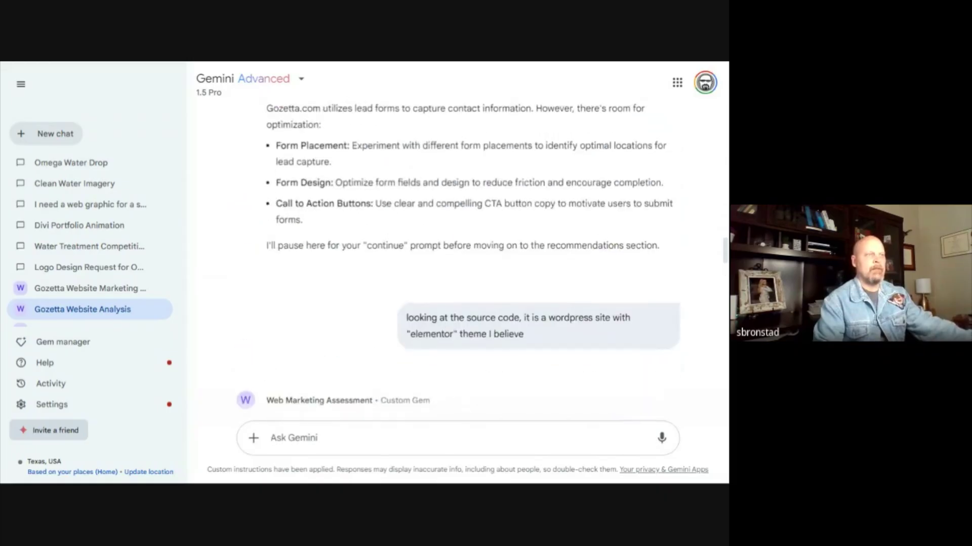
scroll(517, 311, down, 4)
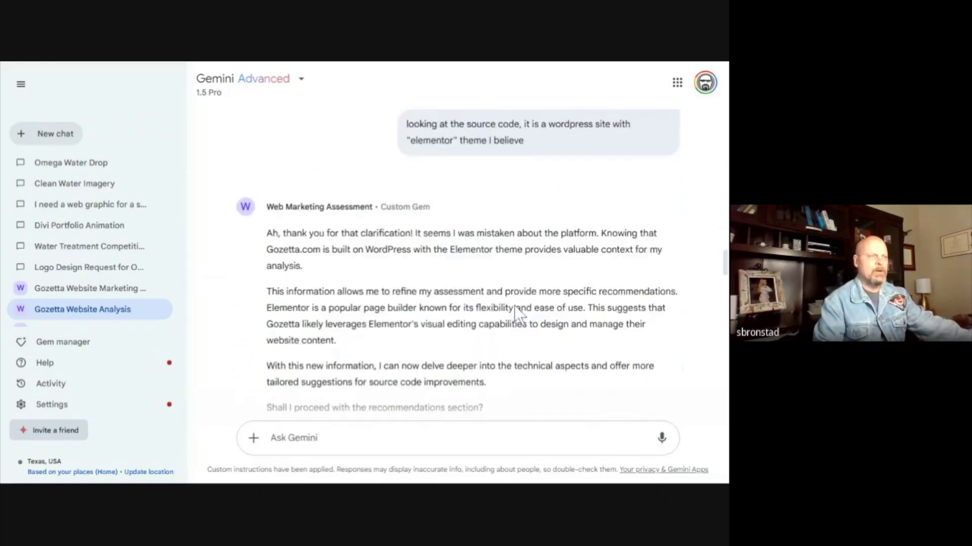
scroll(516, 312, down, 12)
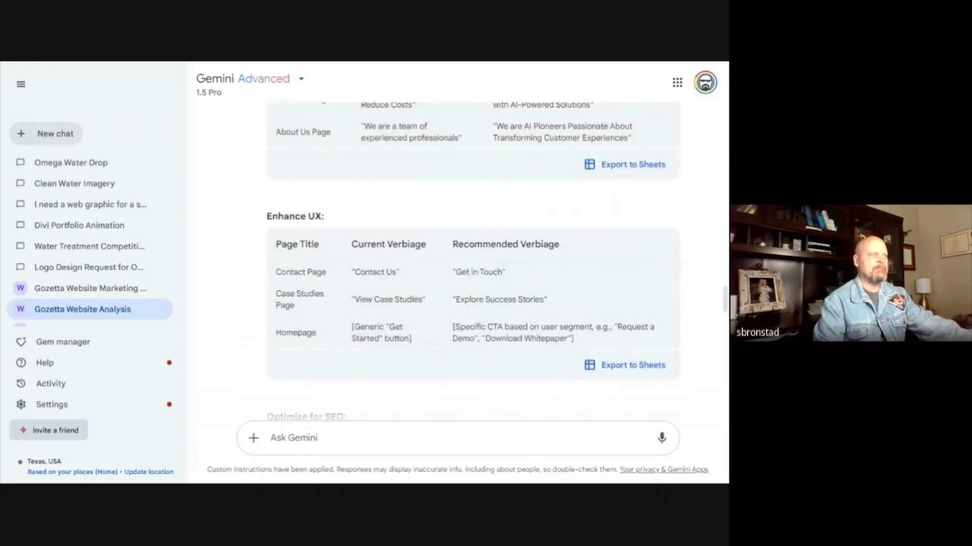
scroll(516, 314, up, 8)
scroll(514, 307, down, 10)
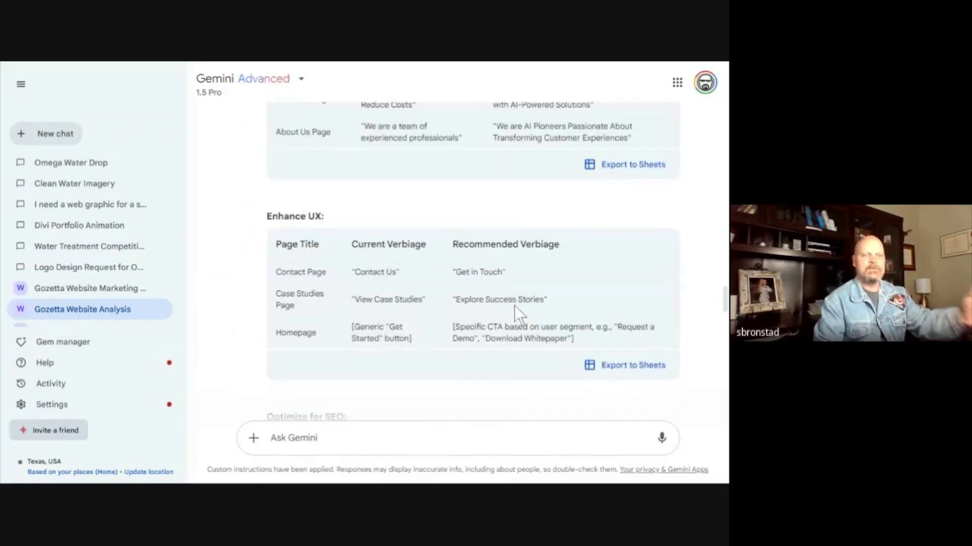
scroll(513, 306, down, 5)
scroll(513, 306, down, 10)
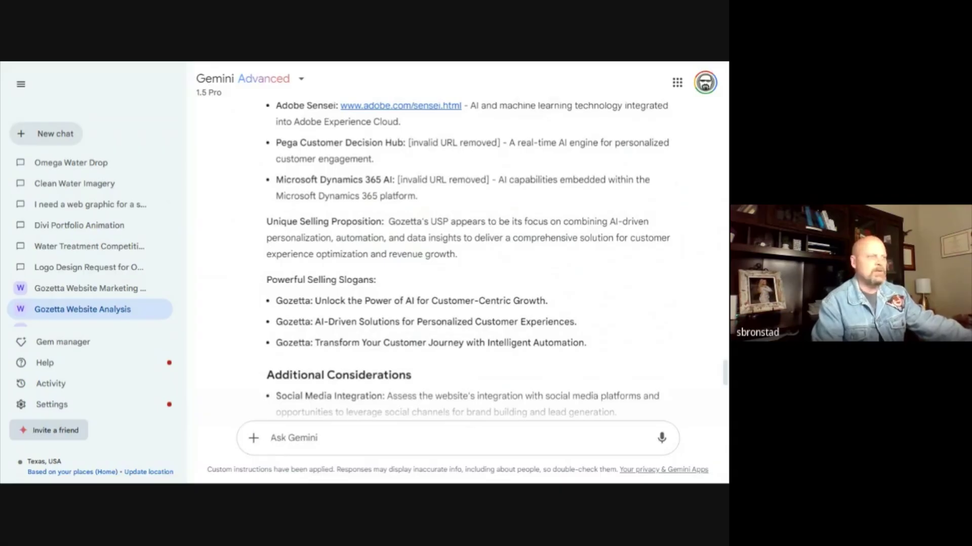
scroll(518, 255, down, 10)
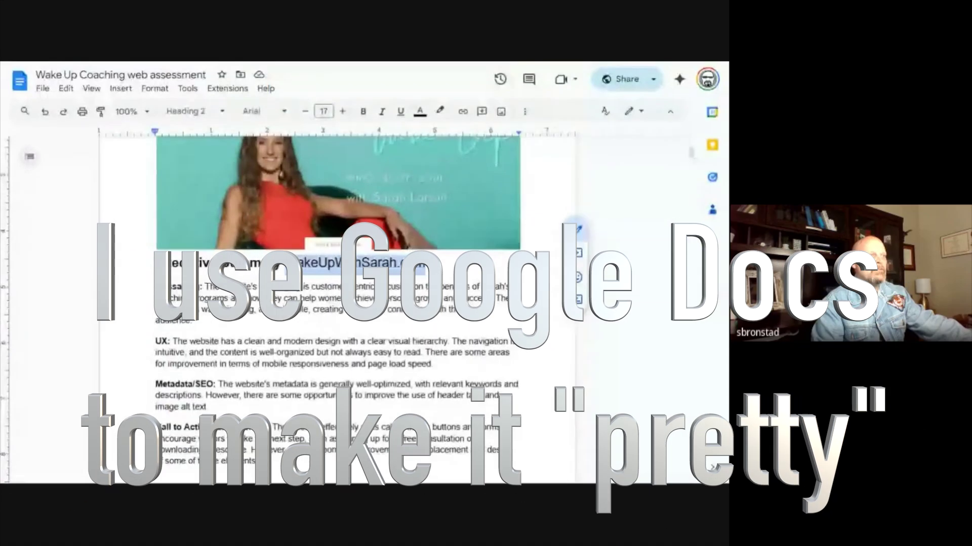
Scroll the Wake Up Coaching web assessment doc to the Company Analysis heading on page 10.
scroll(609, 253, up, 4)
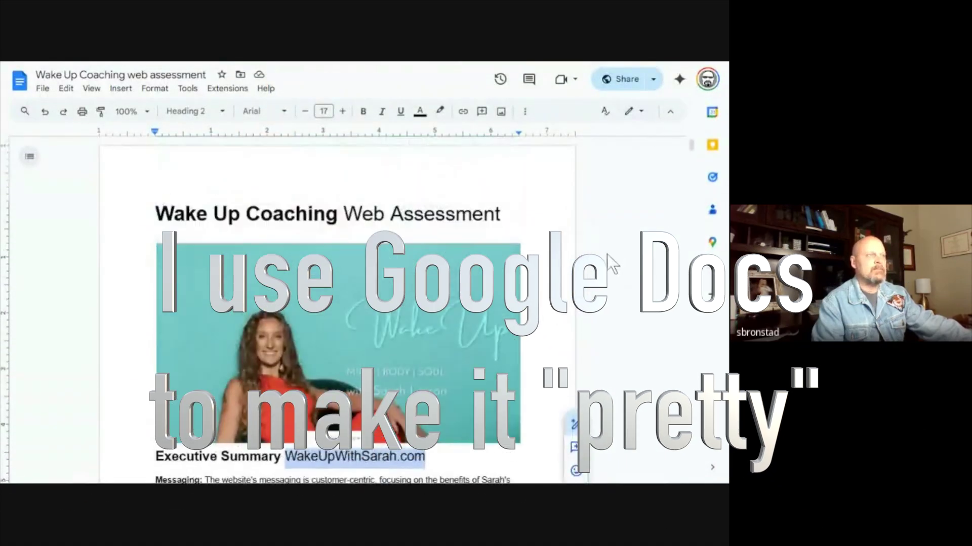
scroll(333, 363, down, 15)
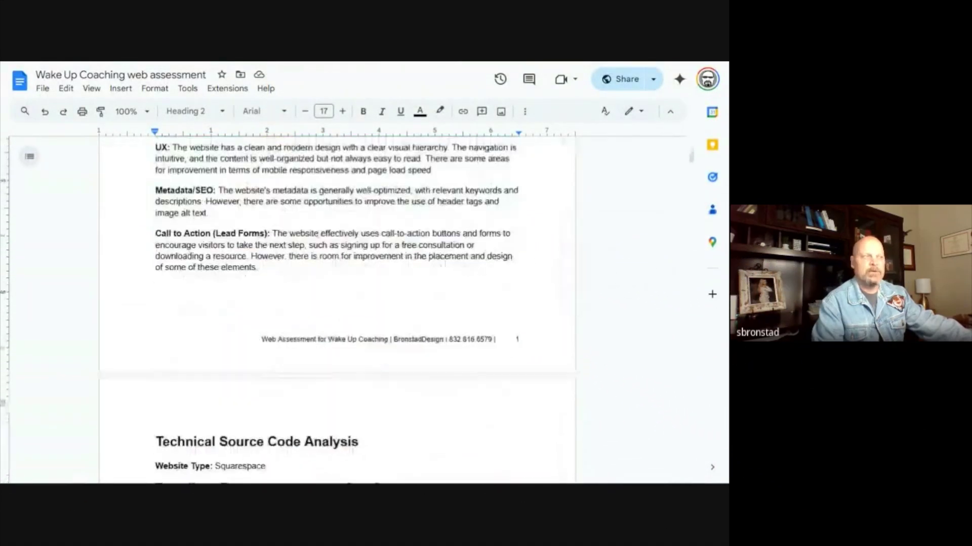
scroll(337, 309, down, 4)
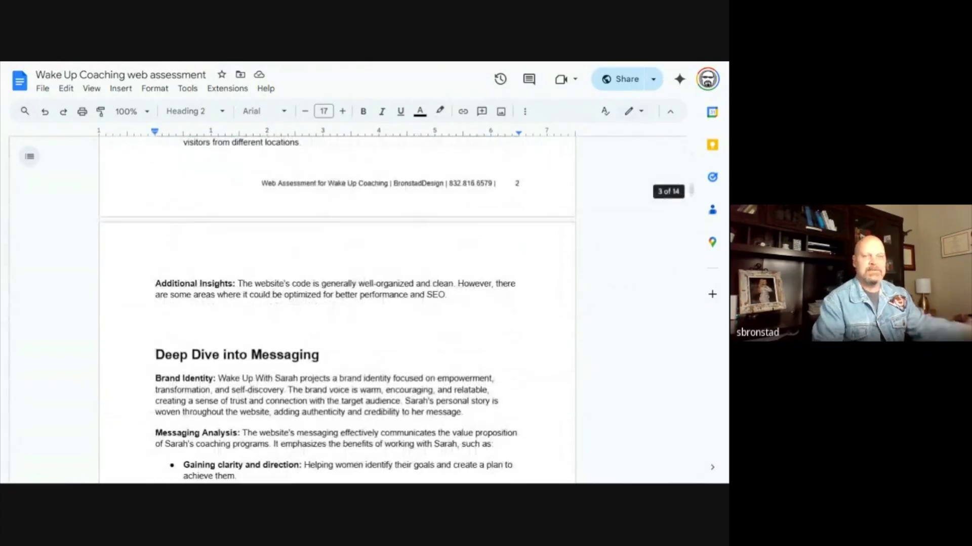
scroll(337, 309, down, 4)
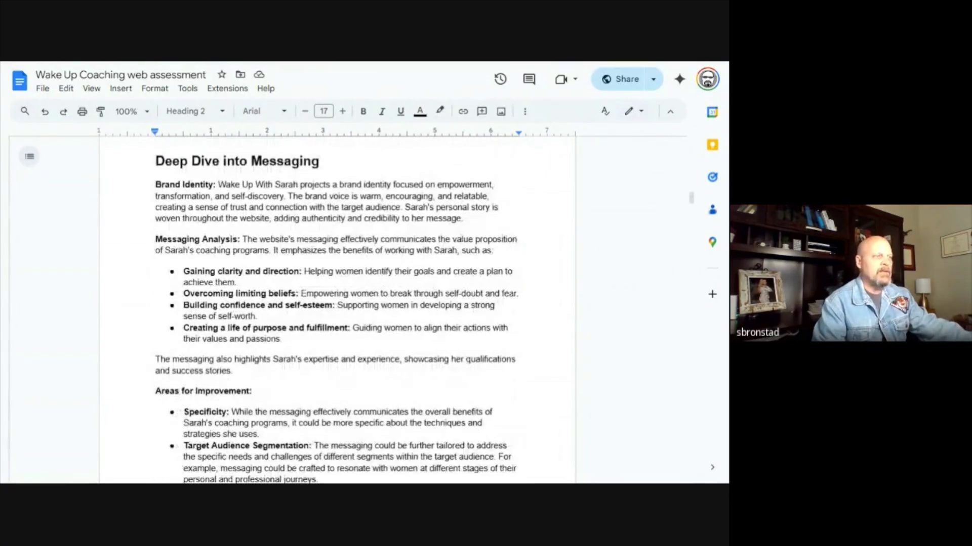
scroll(333, 348, down, 15)
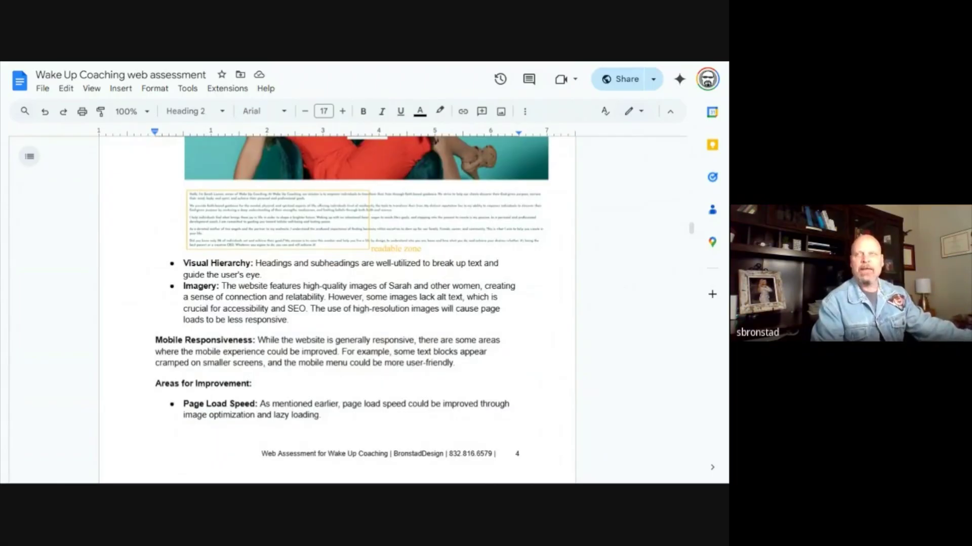
scroll(337, 309, down, 4)
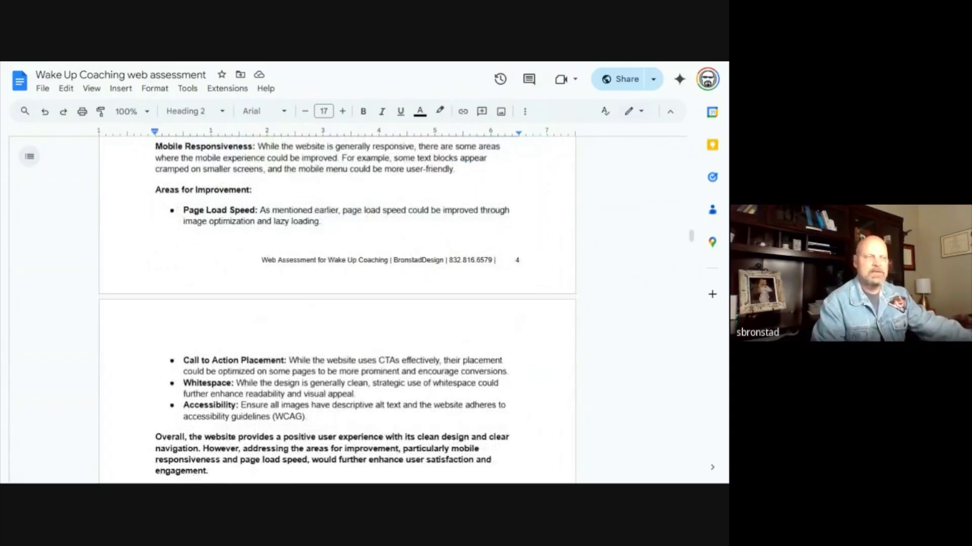
scroll(337, 310, down, 5)
scroll(337, 310, down, 10)
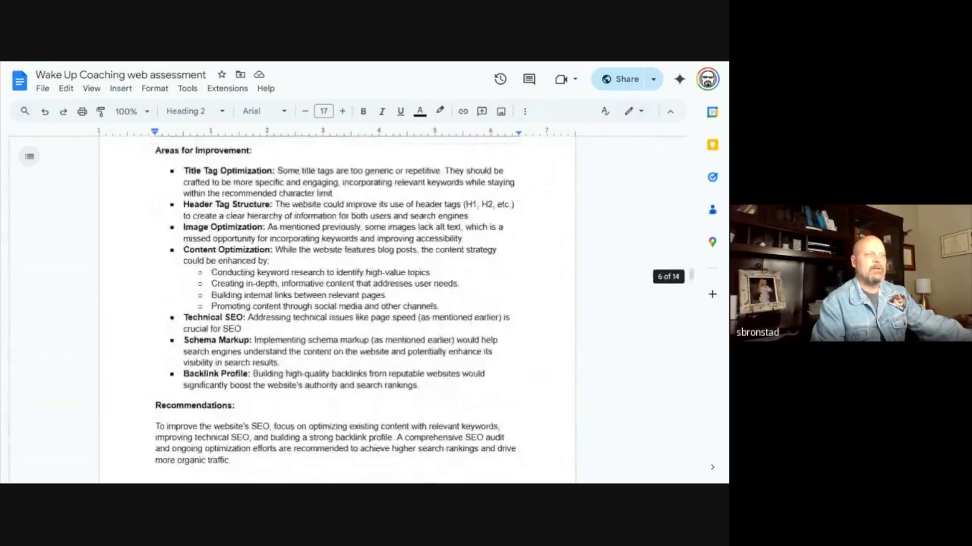
scroll(337, 310, down, 10)
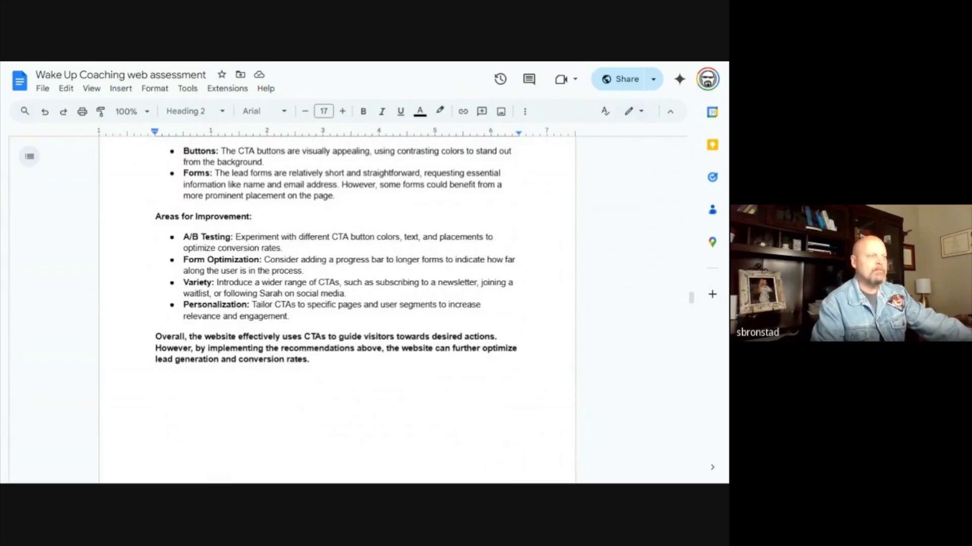
scroll(337, 310, down, 11)
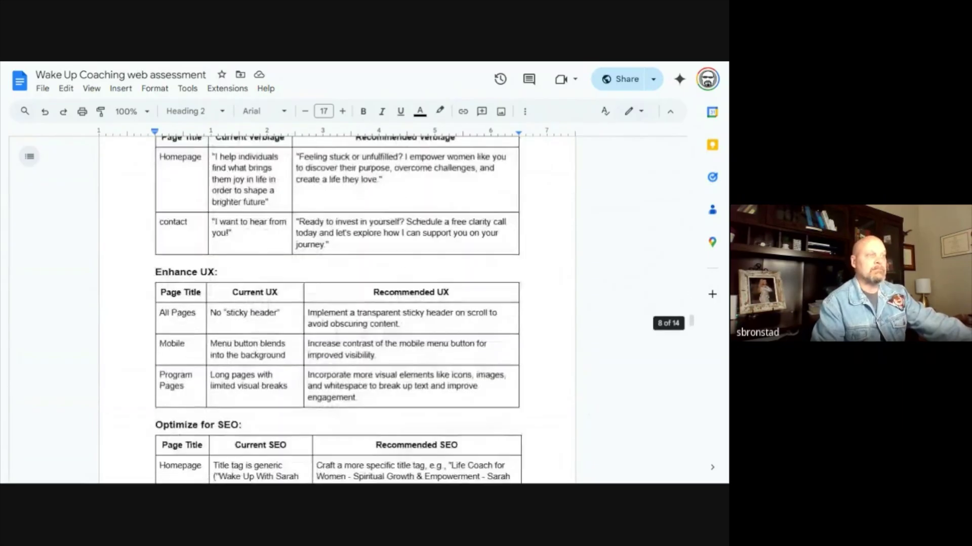
scroll(338, 310, down, 10)
scroll(337, 310, down, 4)
scroll(337, 310, down, 4)
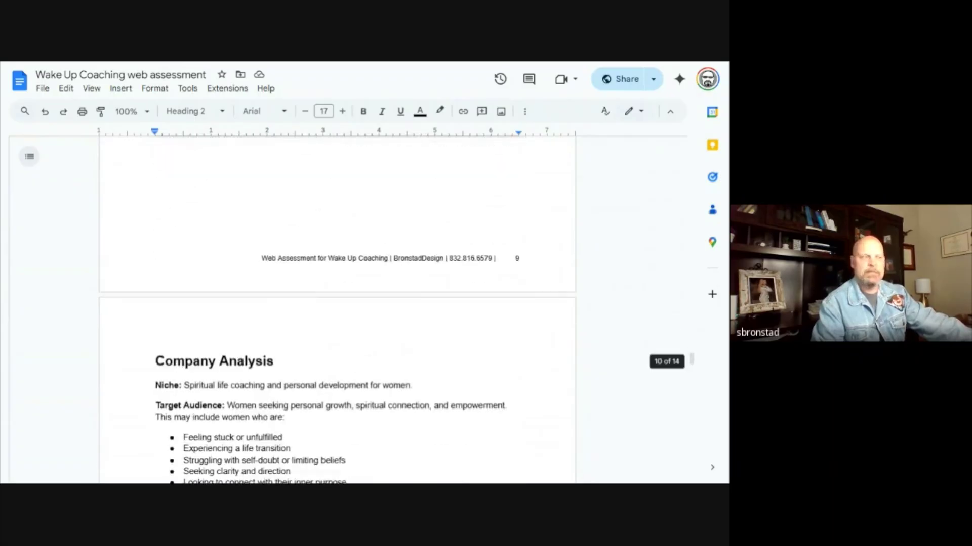
scroll(337, 309, down, 4)
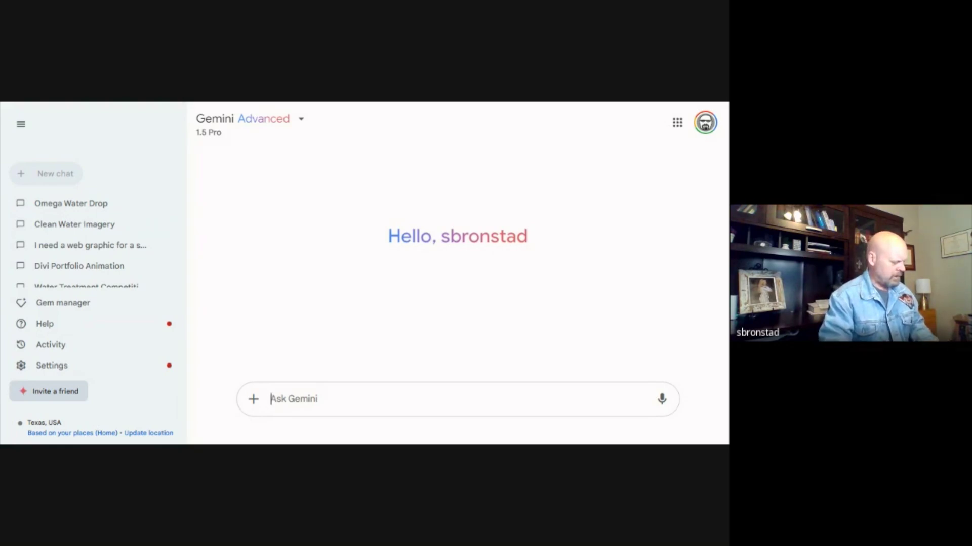
Paste 'use Imagen 3 to create an image of a pumpkin cat' into the empty prompt box.
text(use Imagen 3 to create an image of a pumpkin cat)
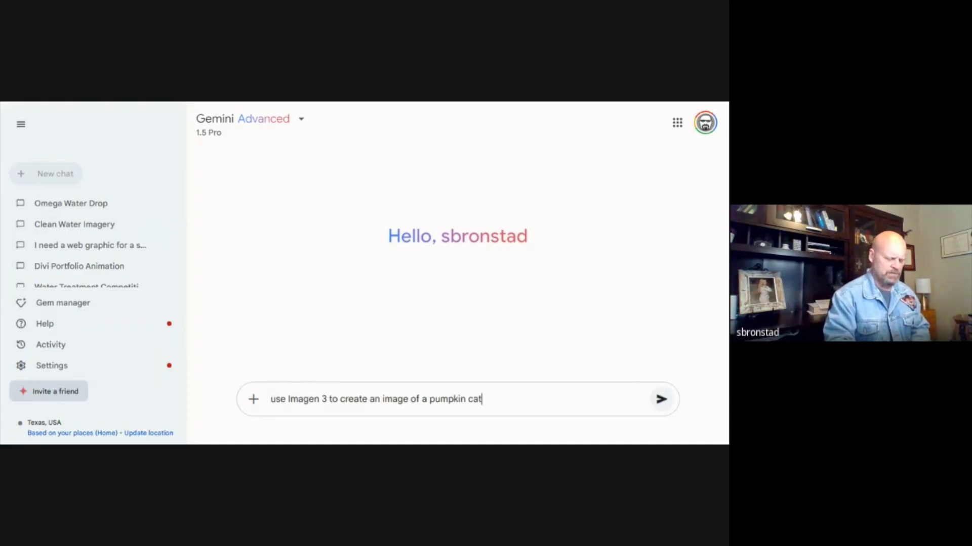
Send the pumpkin cat request and download the generated image at full size.
key(Return)
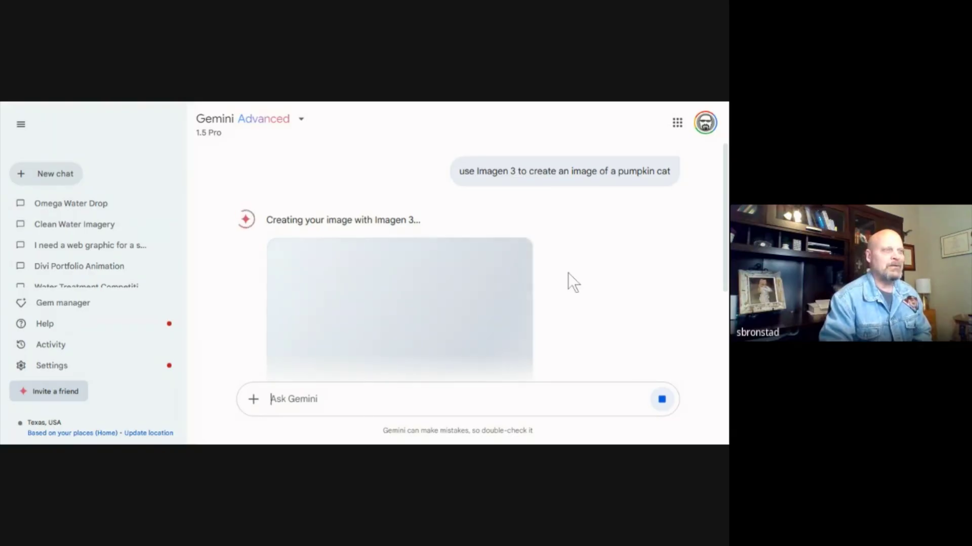
scroll(568, 272, down, 2)
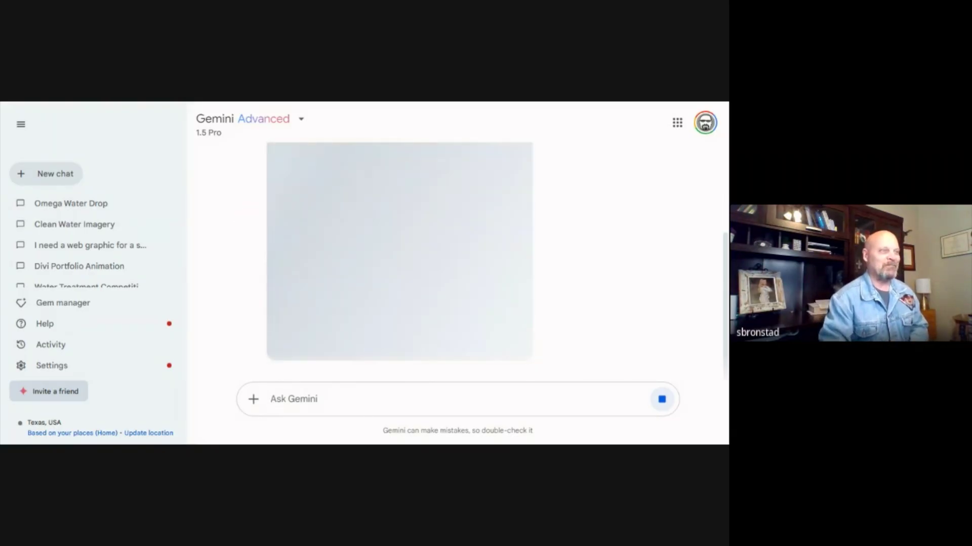
scroll(596, 278, up, 2)
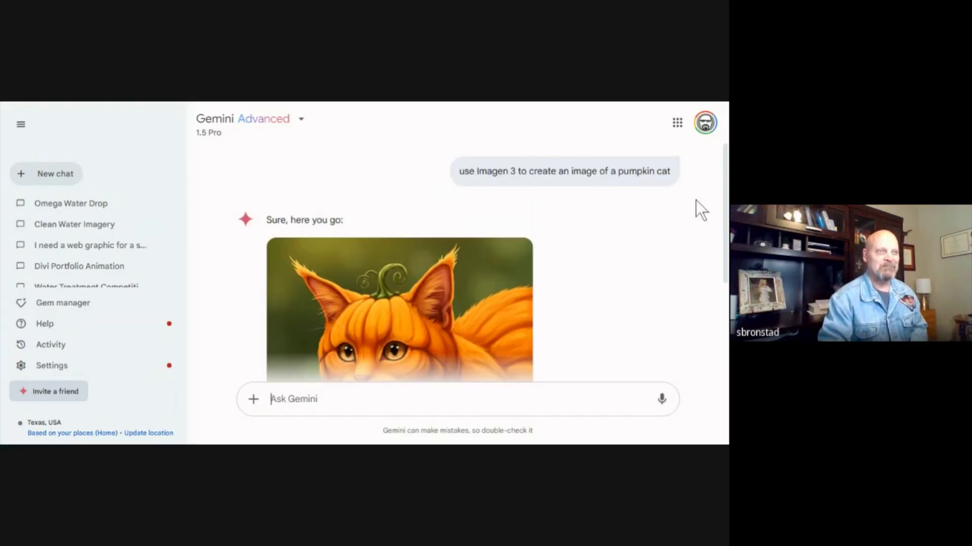
drag(725, 174, 695, 225)
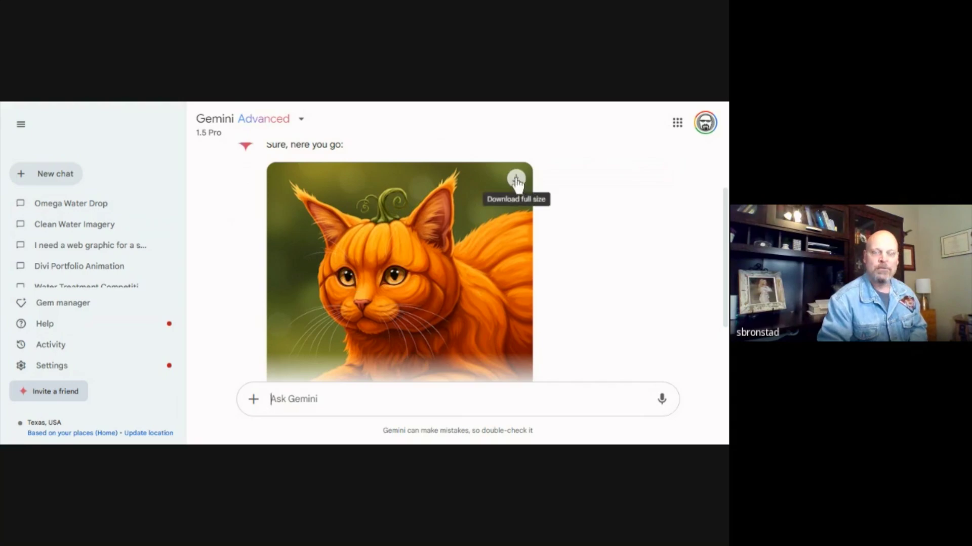
click(515, 181)
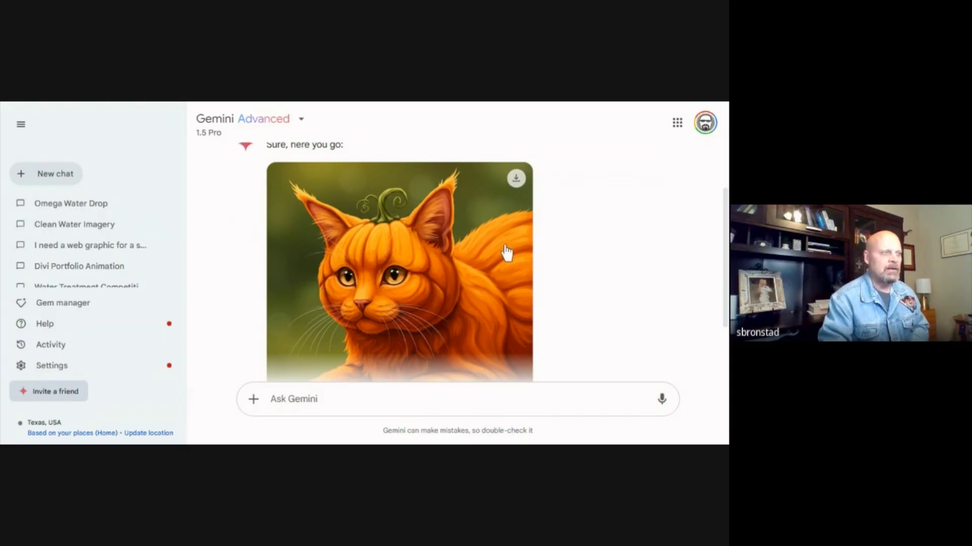
scroll(508, 252, down, 2)
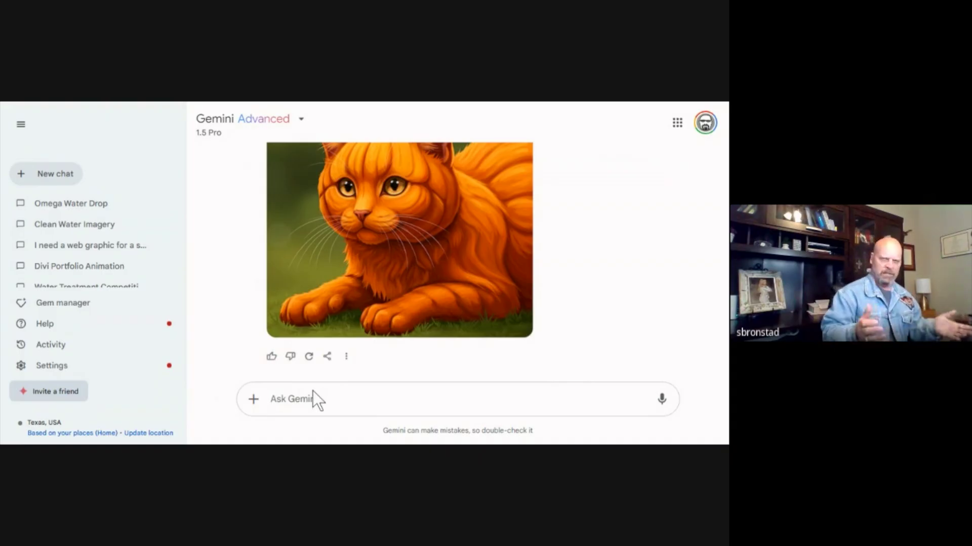
Request 'make an image of a oil pump with a bright starry sky'.
text(make )
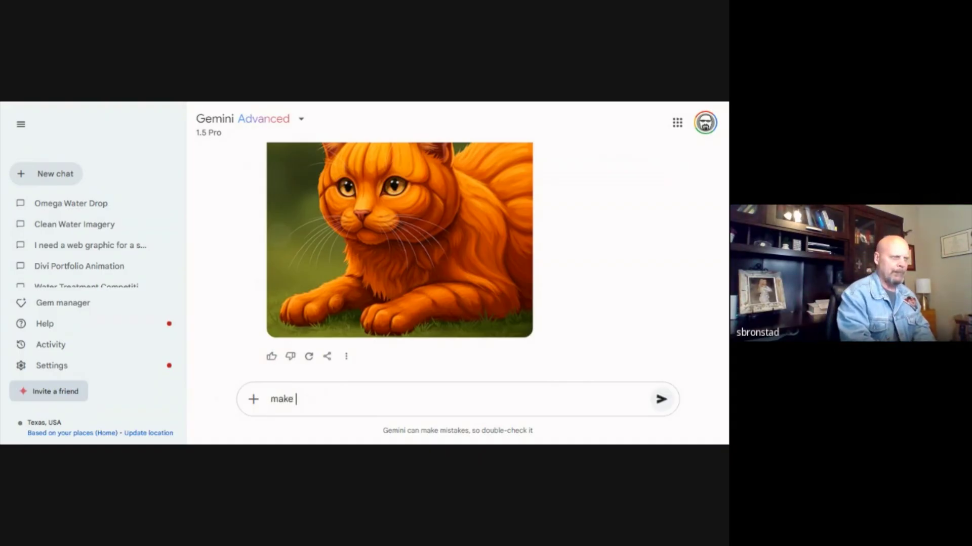
text(an image of a oil pump with a bright starry sky)
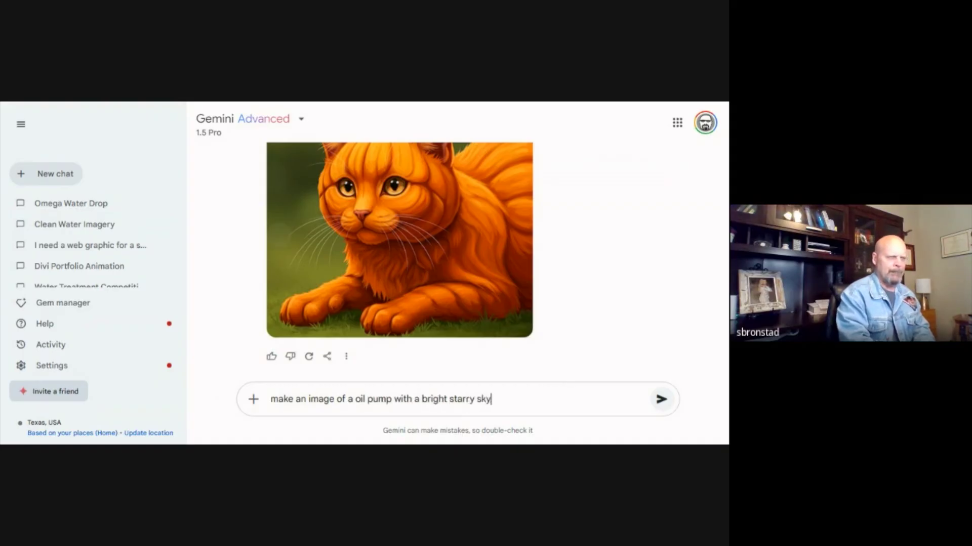
key(Return)
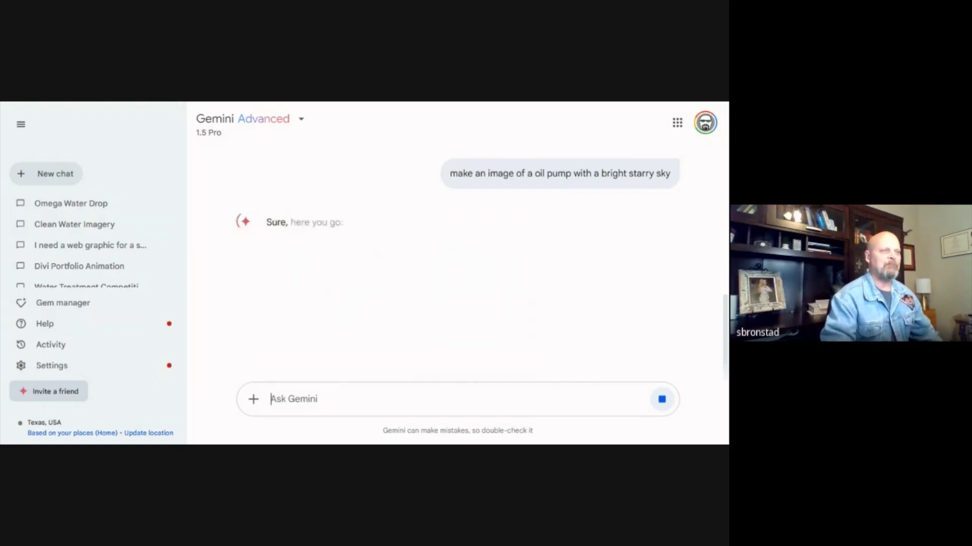
scroll(625, 317, down, 2)
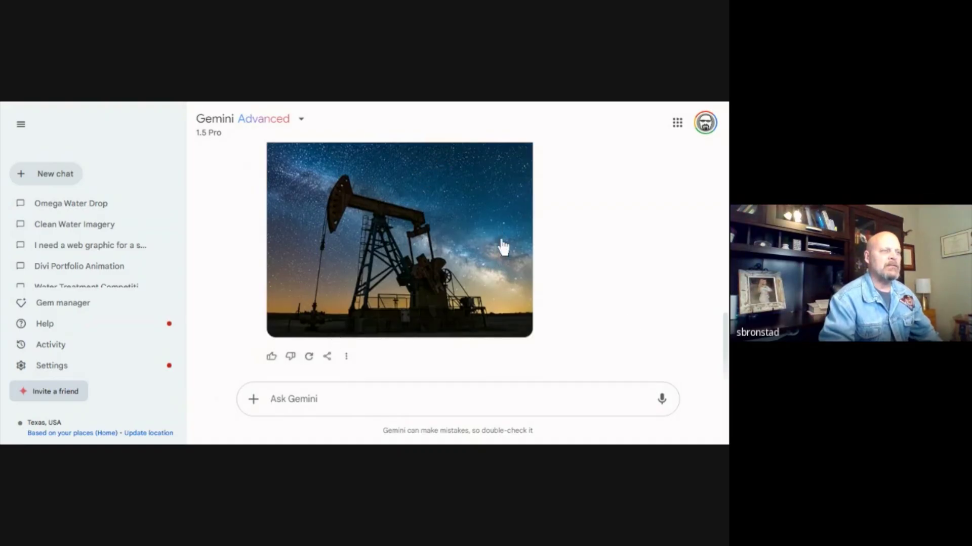
scroll(503, 247, up, 2)
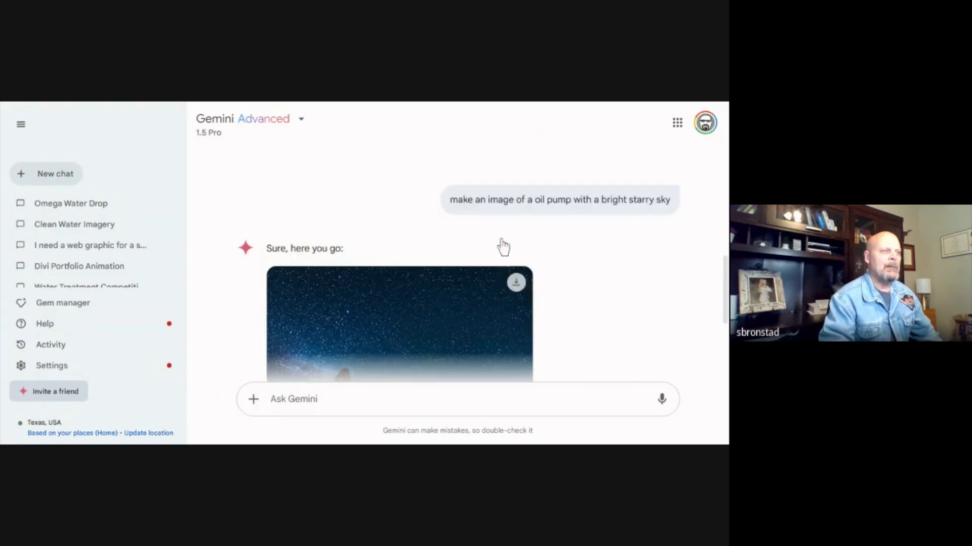
Download the starry-sky oil pump image at full size and begin a follow-up change request.
click(516, 284)
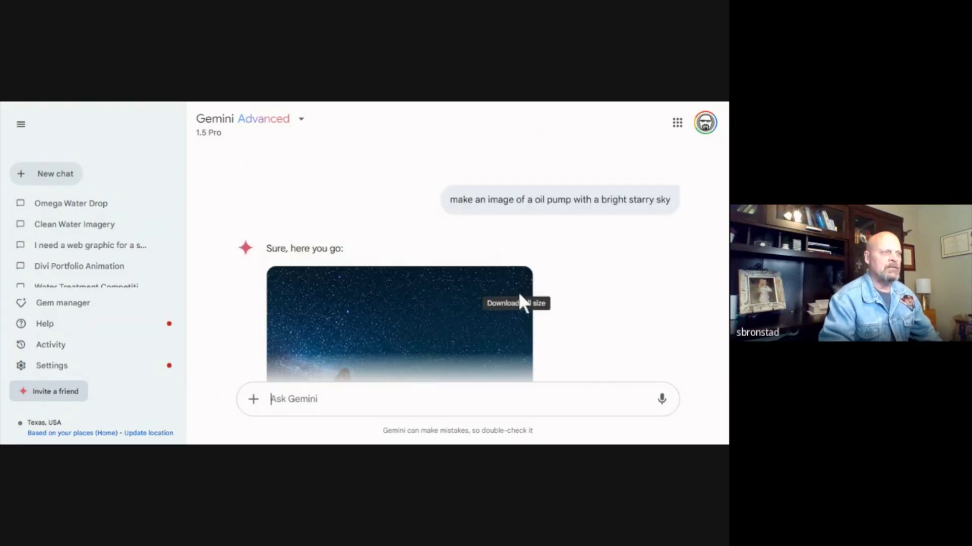
scroll(574, 281, down, 2)
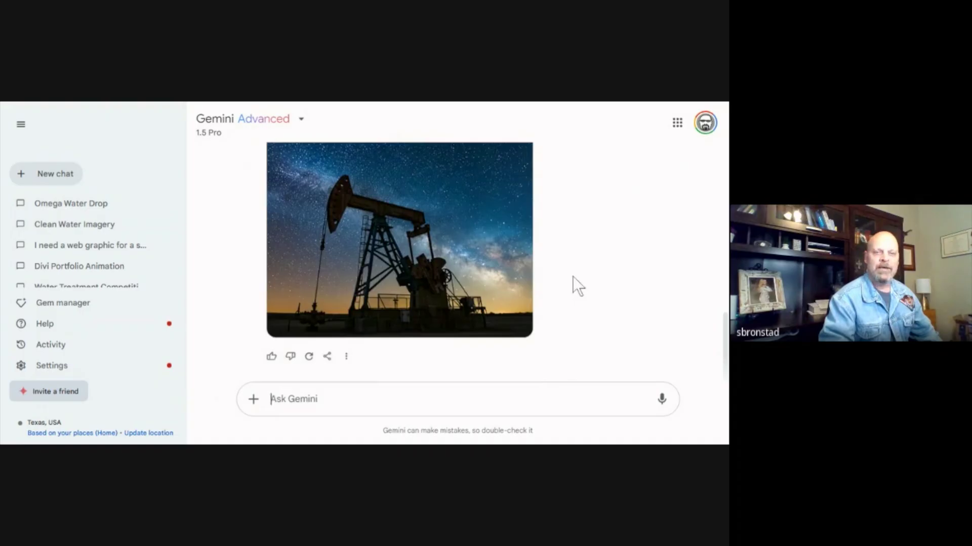
scroll(575, 291, up, 2)
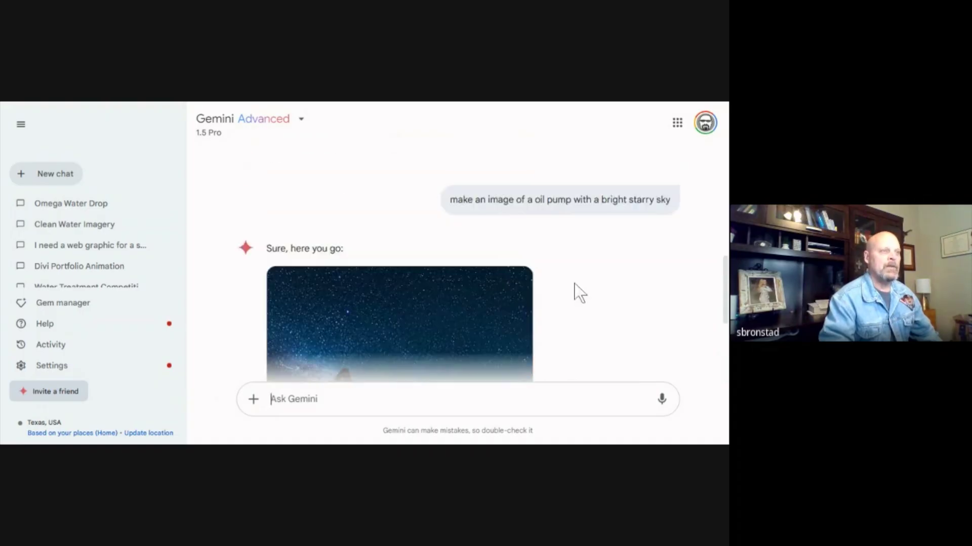
scroll(574, 291, down, 2)
click(368, 390)
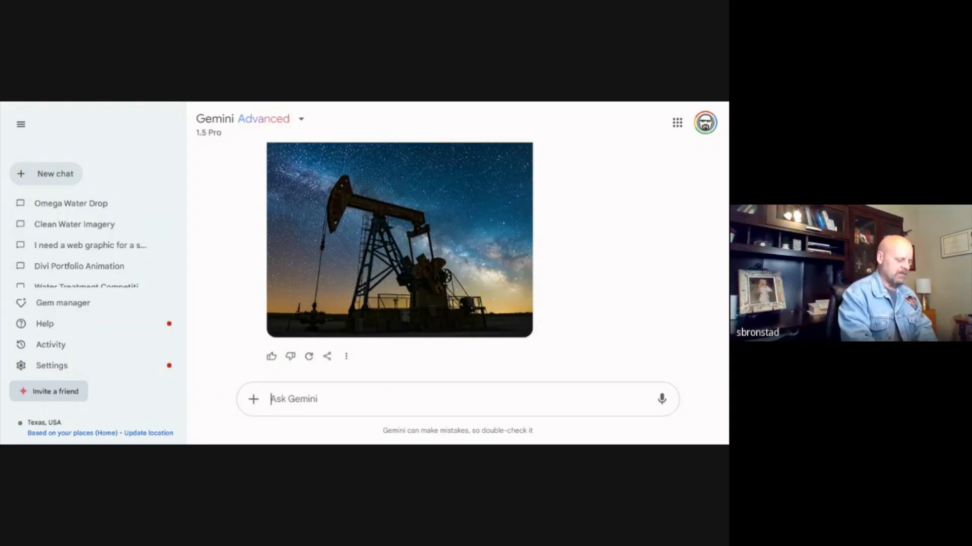
text(change the k)
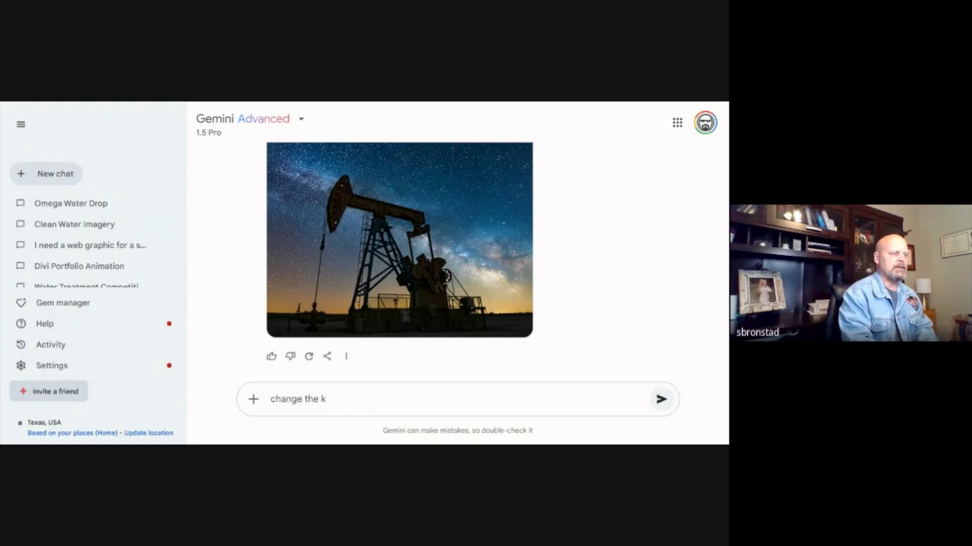
Ask Gemini to 'change the sky to a blue cloudless day', then begin the next prompt.
key(BackSpace)
text(sk)
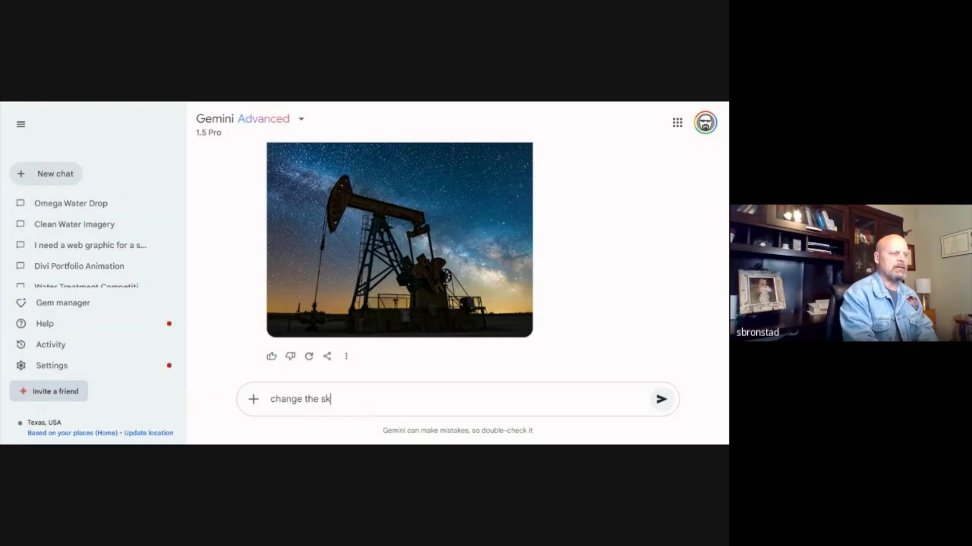
text(y to a brtight)
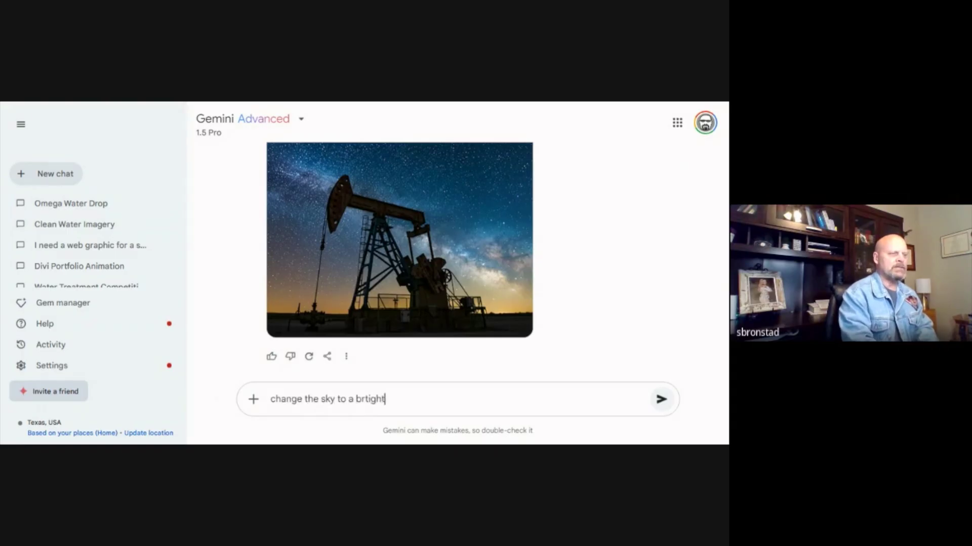
key(BackSpace)
key(BackSpace)
key(BackSpace)
key(BackSpace)
key(BackSpace)
key(BackSpace)
key(BackSpace)
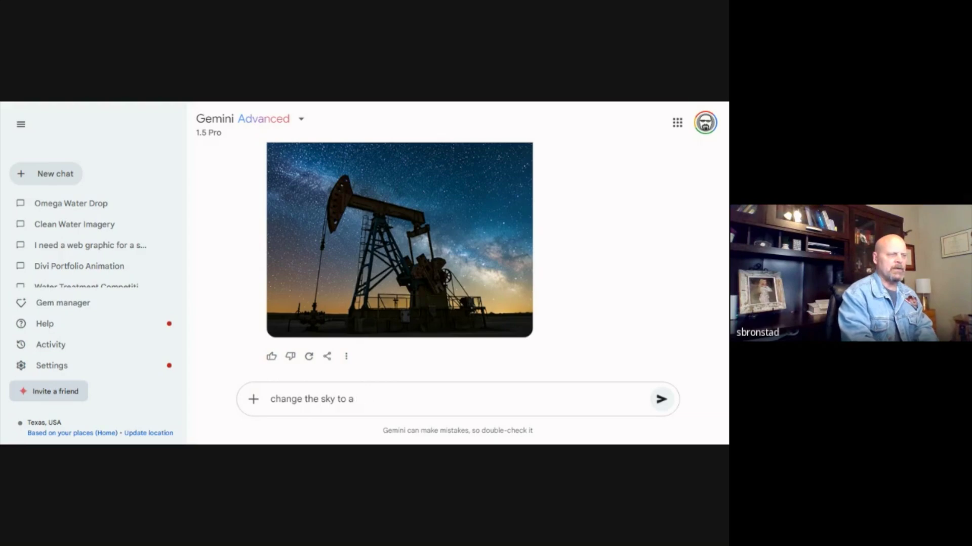
text(blue )
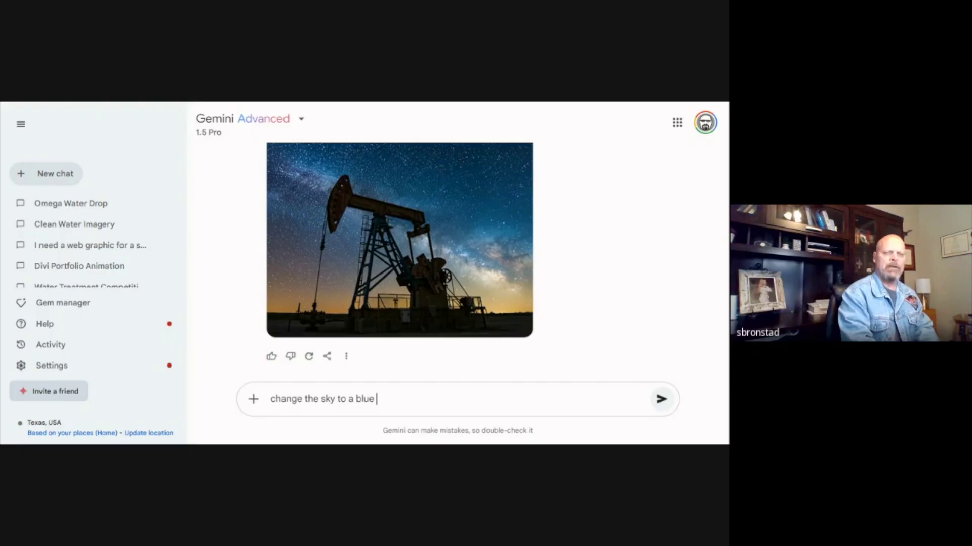
text(cloud)
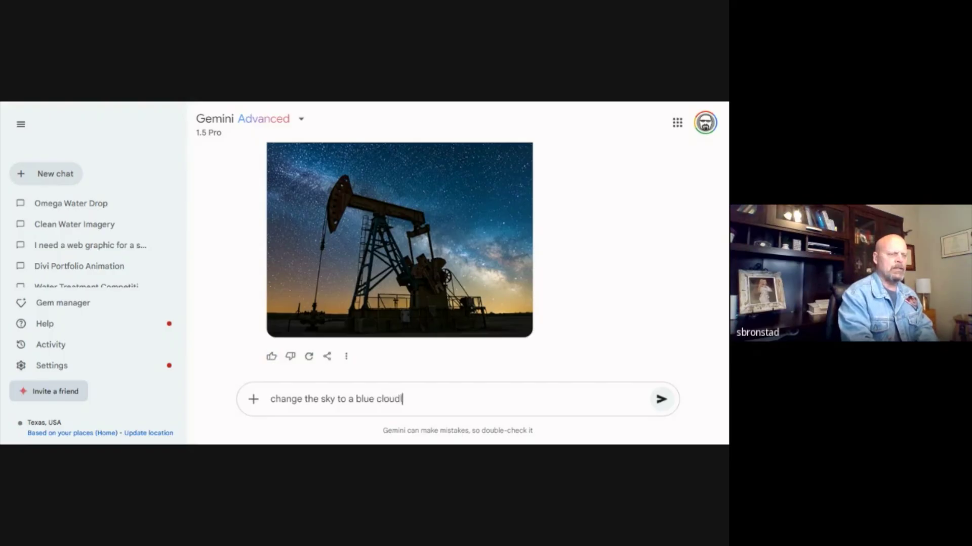
text(less day)
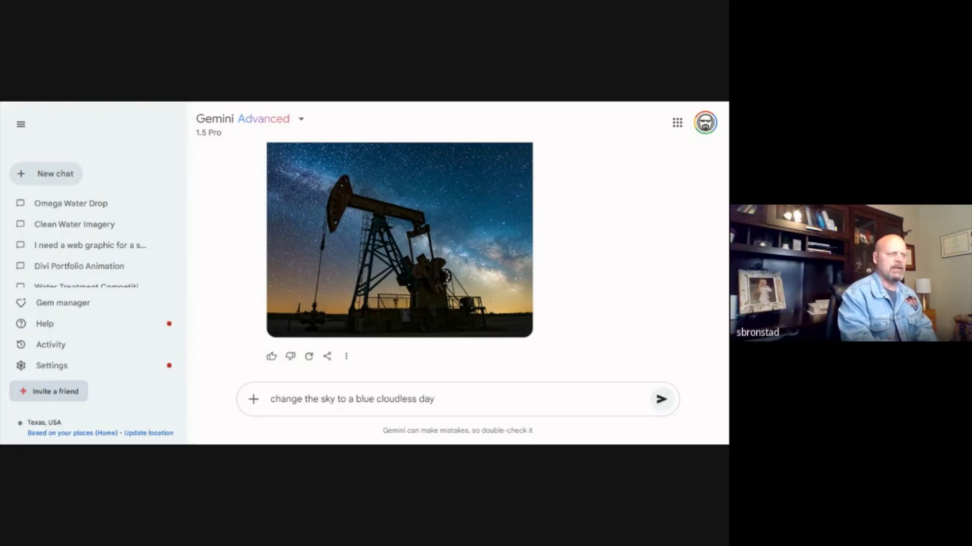
key(Return)
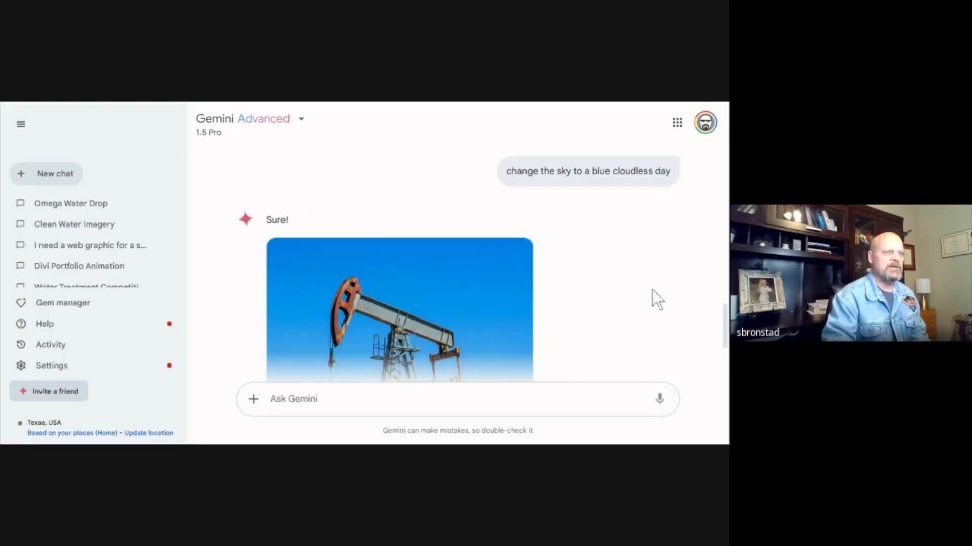
scroll(641, 284, down, 2)
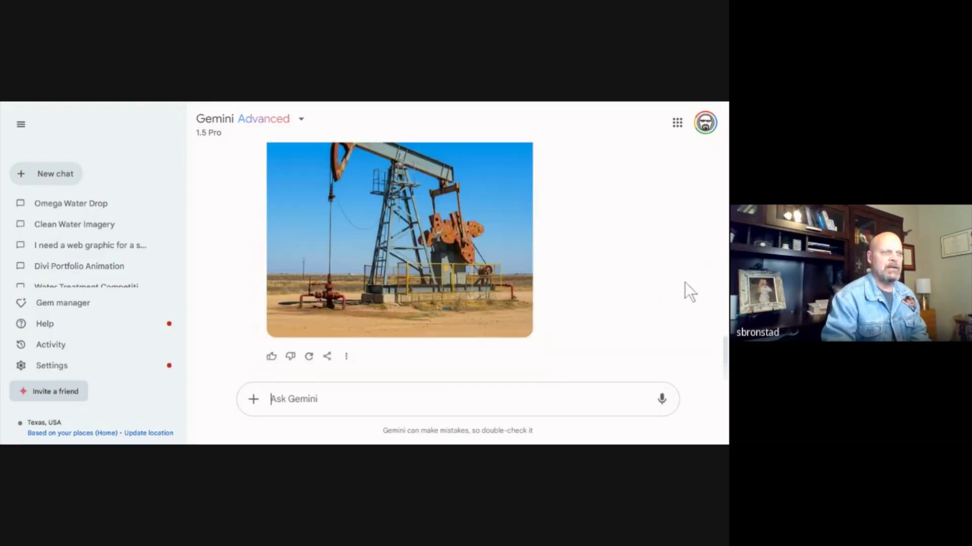
scroll(599, 292, up, 4)
scroll(599, 292, down, 4)
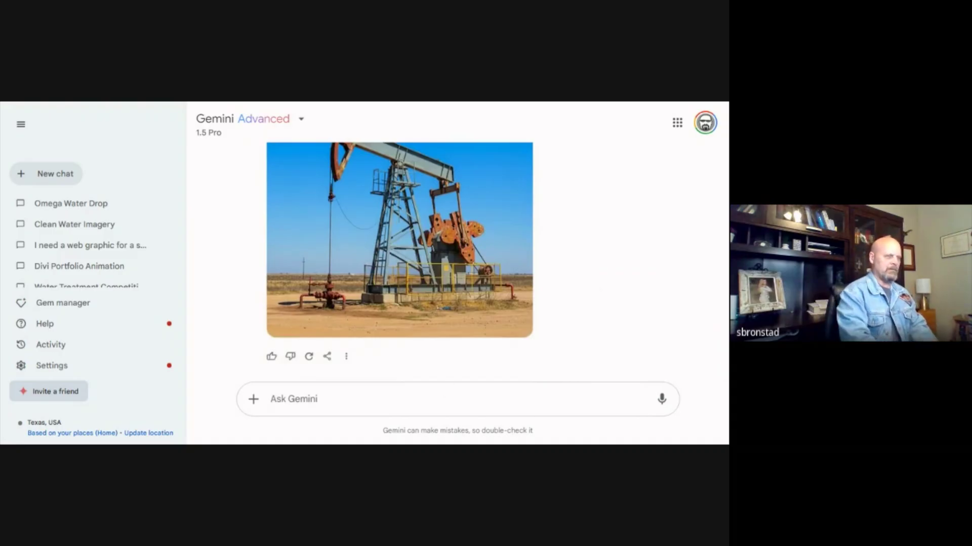
text(lets ma)
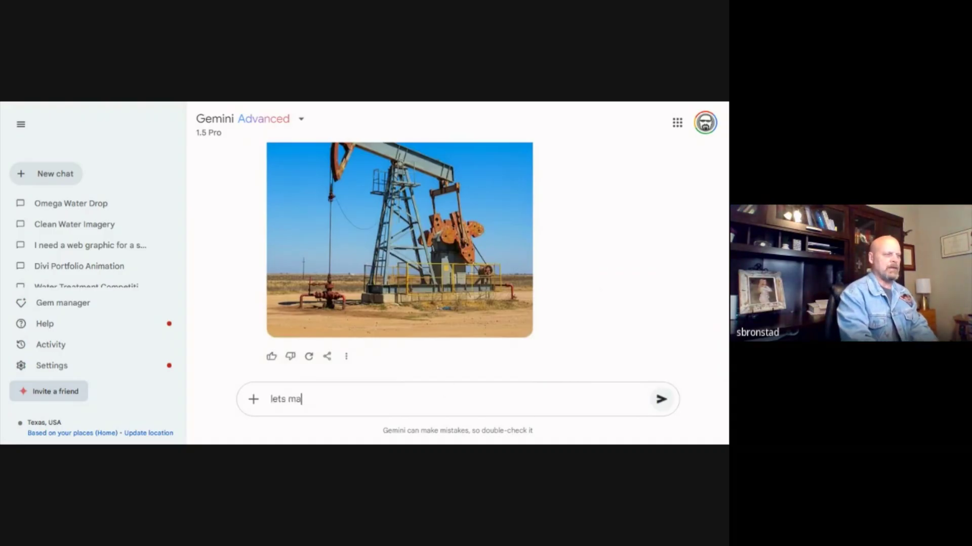
text(ke thiis sundown with orange)
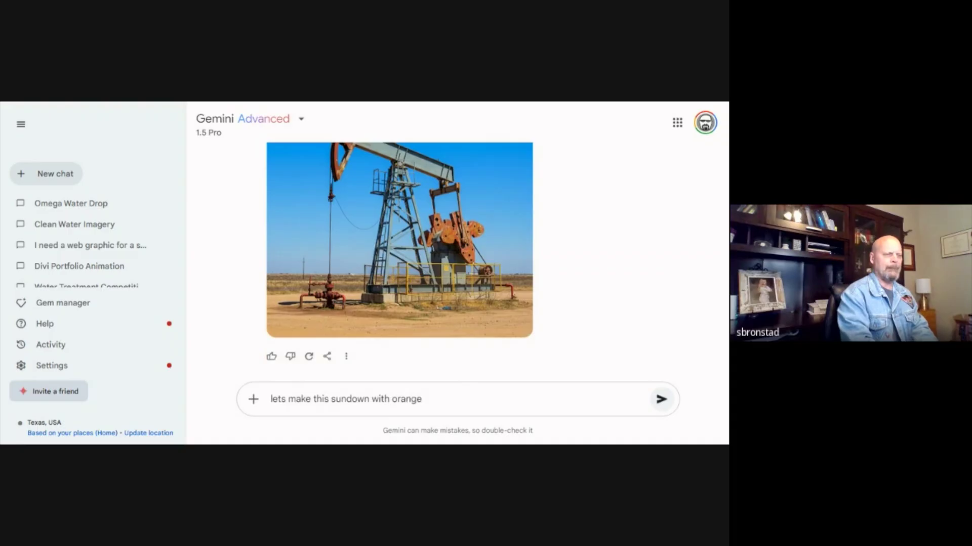
Finish and send 'lets make this sundown with orange and purple skyes'.
text(and purple skyes)
key(Return)
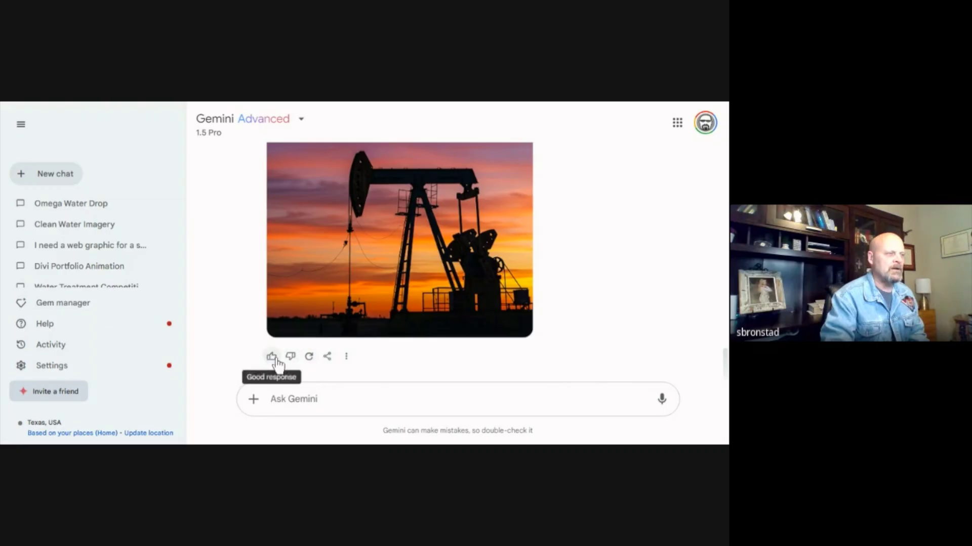
Regenerate the sunset oil pump image to get draft 2/2.
click(309, 358)
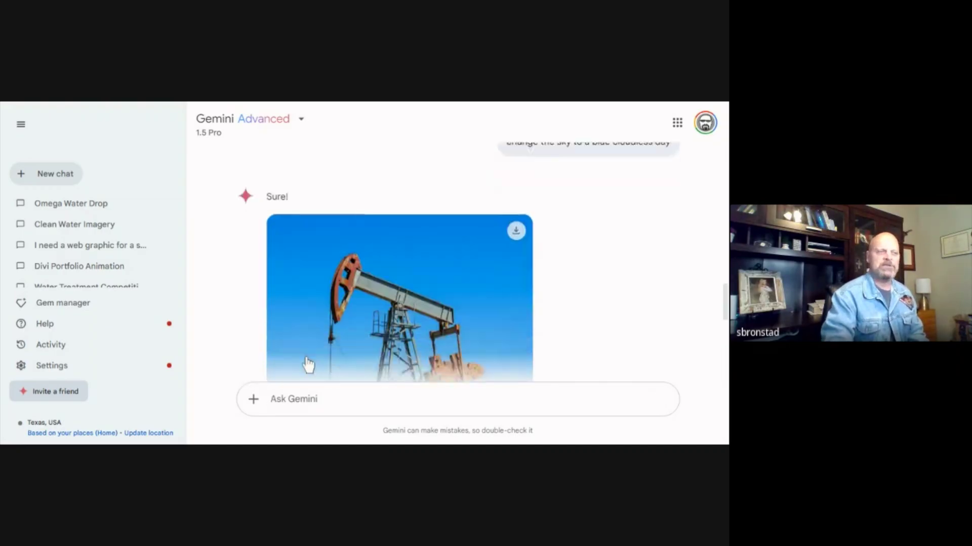